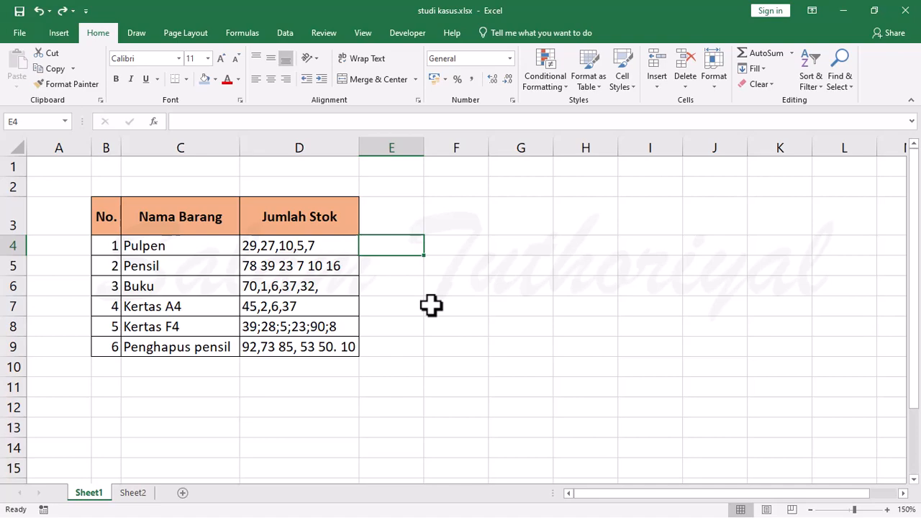
- Enter the Pulpen stock quantities 27, 10, 5 and 7 in cells E4 to H4
text(27)
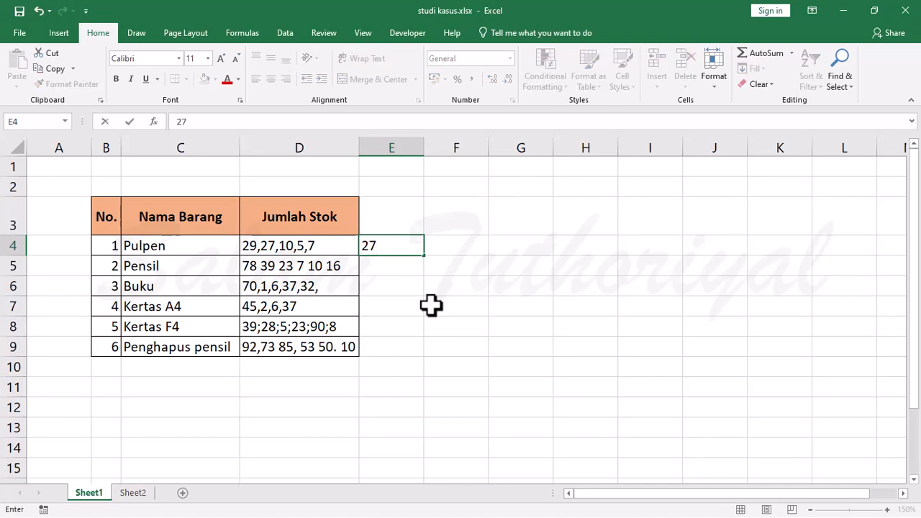
key(Tab)
text(10)
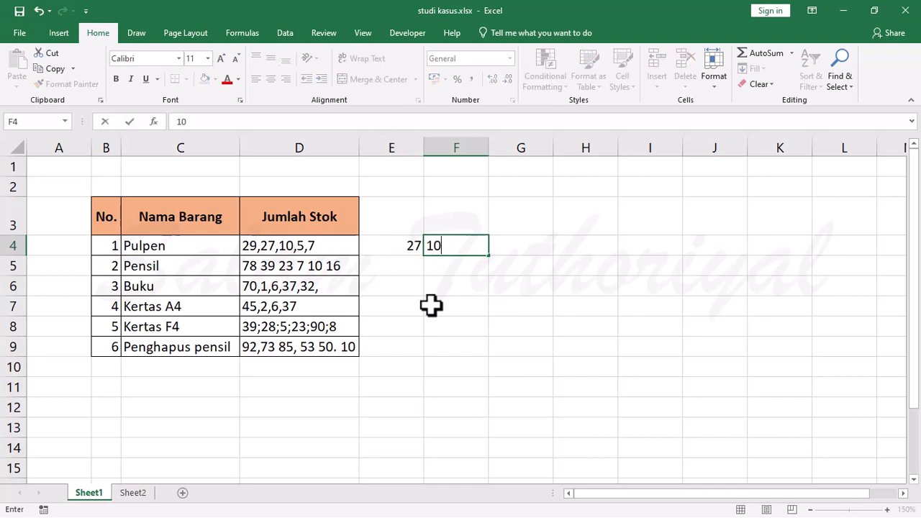
key(Tab)
text(5)
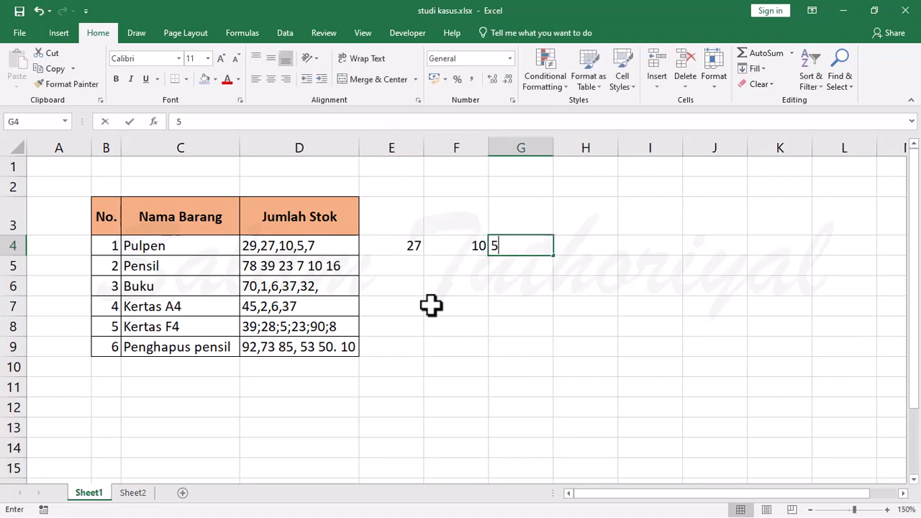
key(Tab)
text(7)
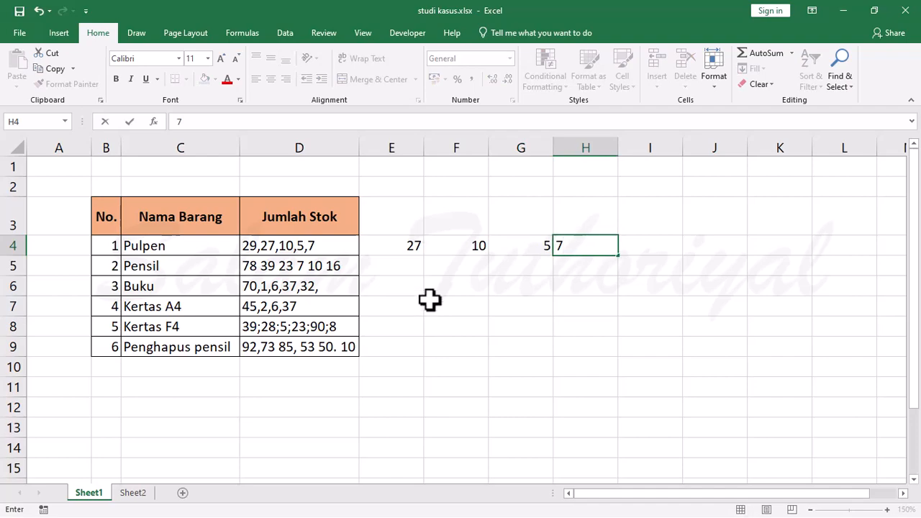
- Shorten the Jumlah Stok entry for Pulpen in D4 to only 29
click(334, 246)
double_click(336, 246)
key(BackSpace)
key(BackSpace)
key(BackSpace)
key(BackSpace)
key(BackSpace)
key(BackSpace)
key(BackSpace)
key(BackSpace)
key(BackSpace)
key(BackSpace)
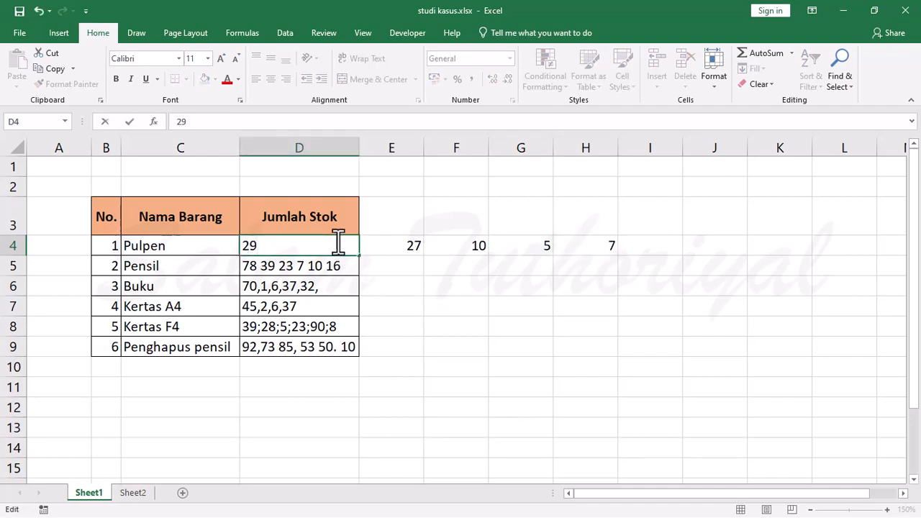
key(Return)
key(Up)
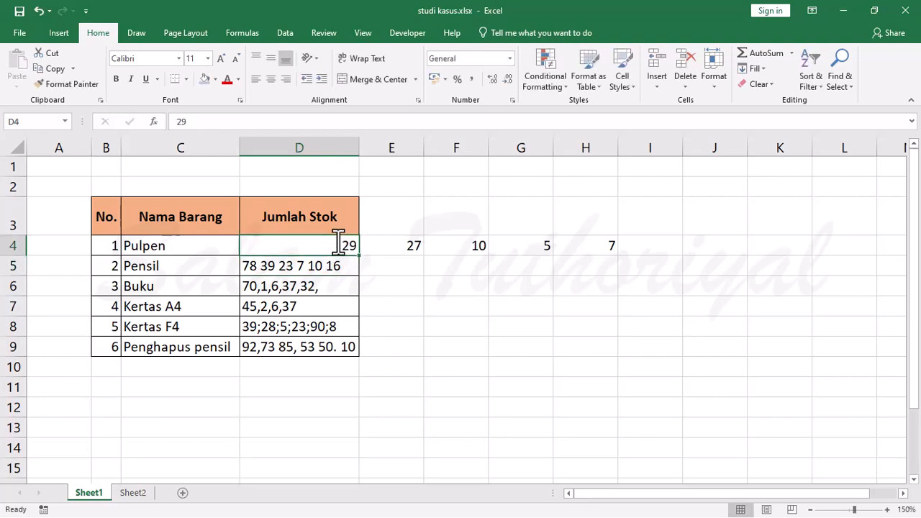
- Total the Pulpen quantities in cell I4 with a SUM of D4:H4
key(Right)
key(Right)
key(Right)
key(Right)
key(Right)
key(Right)
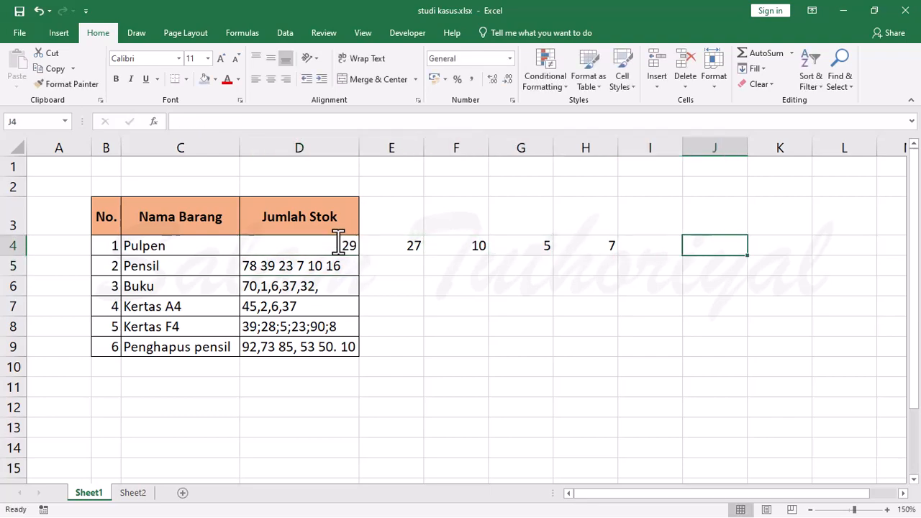
key(Left)
text(=sum()
key(Left)
key(shift+Left)
key(shift+Left)
key(shift+Left)
key(shift+Left)
key(Return)
- Enter the Pensil stock quantities 39, 23, 7, 10 and 16 in cells E5 to I5
key(Left)
key(Left)
key(Left)
key(Left)
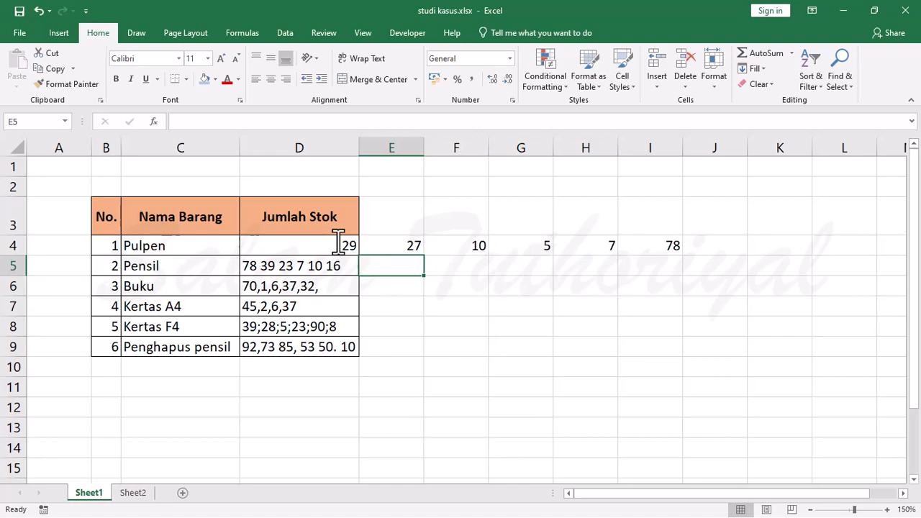
text(39)
key(Tab)
text(23)
key(Tab)
text(7)
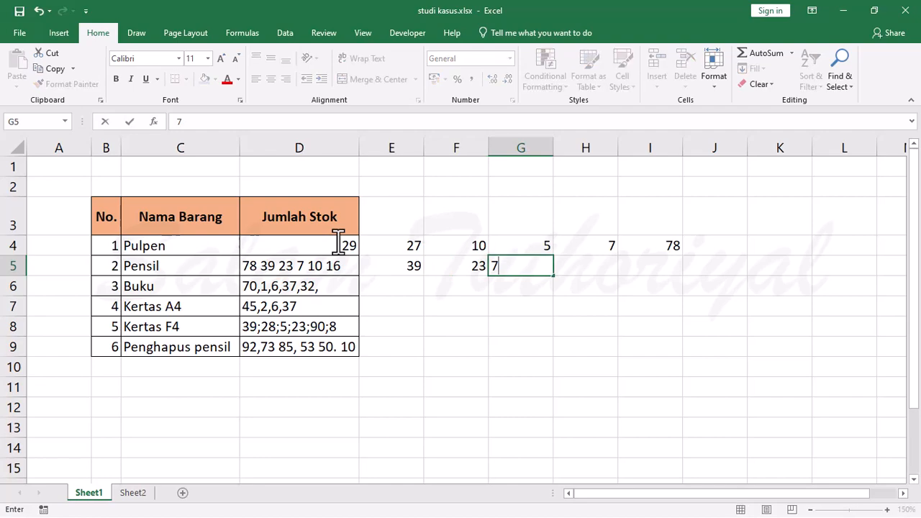
key(Tab)
text(10)
key(Tab)
text(16)
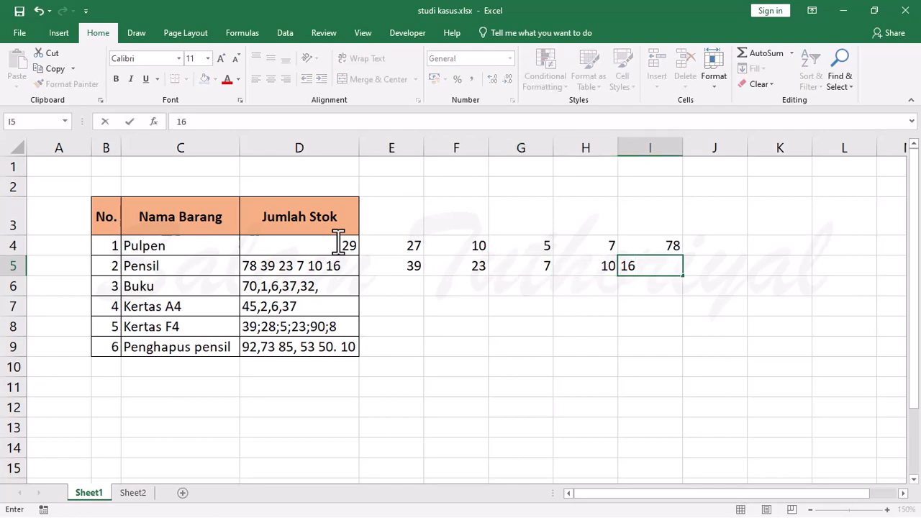
key(Tab)
- Move the Pulpen total from cell I4 to K4
key(Up)
key(Left)
key(ctrl+c)
key(Right)
key(Right)
key(Return)
- Shorten the Jumlah Stok entry for Pensil in D5 to only 78
key(Down)
key(Left)
key(Left)
key(Left)
key(Left)
key(Left)
key(Left)
key(Left)
key(F2)
key(BackSpace)
key(BackSpace)
key(BackSpace)
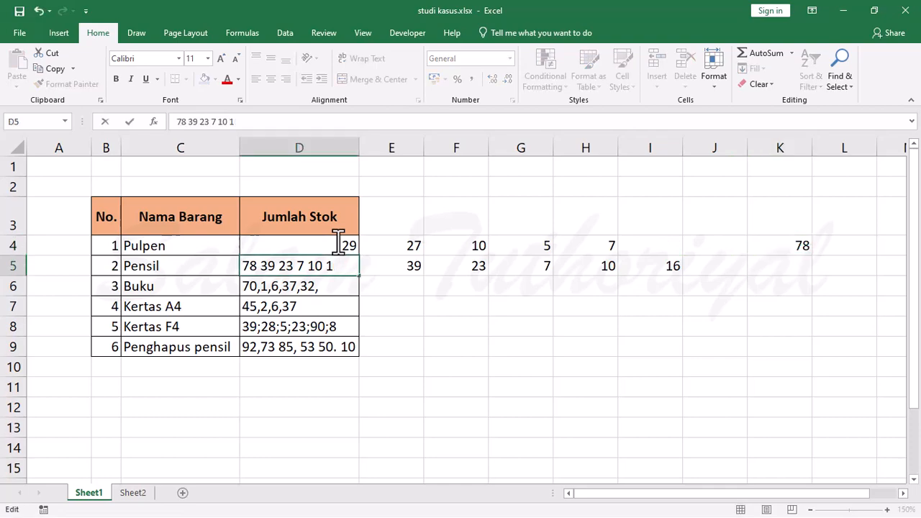
key(BackSpace)
key(BackSpace)
key(BackSpace)
key(BackSpace)
key(BackSpace)
key(BackSpace)
key(BackSpace)
key(BackSpace)
key(BackSpace)
key(BackSpace)
key(BackSpace)
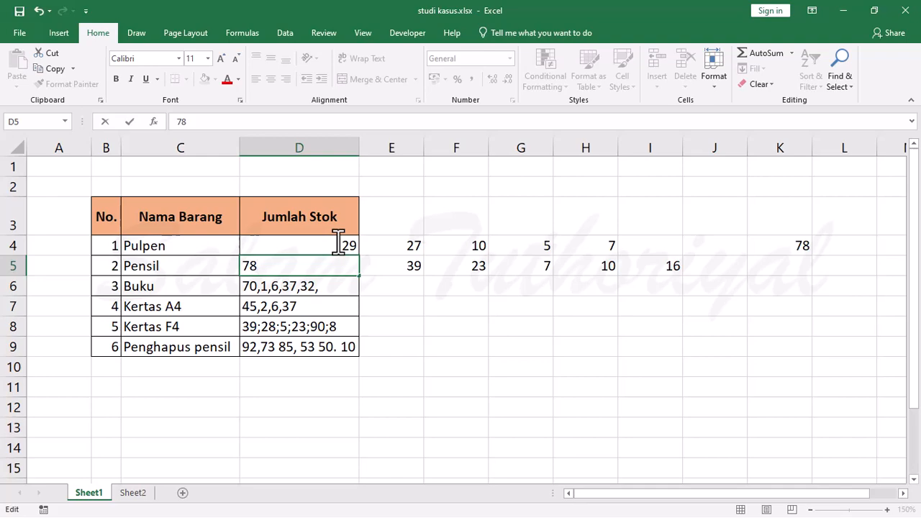
key(Return)
- Total the Pensil quantities in cell K5 with a SUM of D5:J5
key(Up)
key(Right)
key(ctrl+Right)
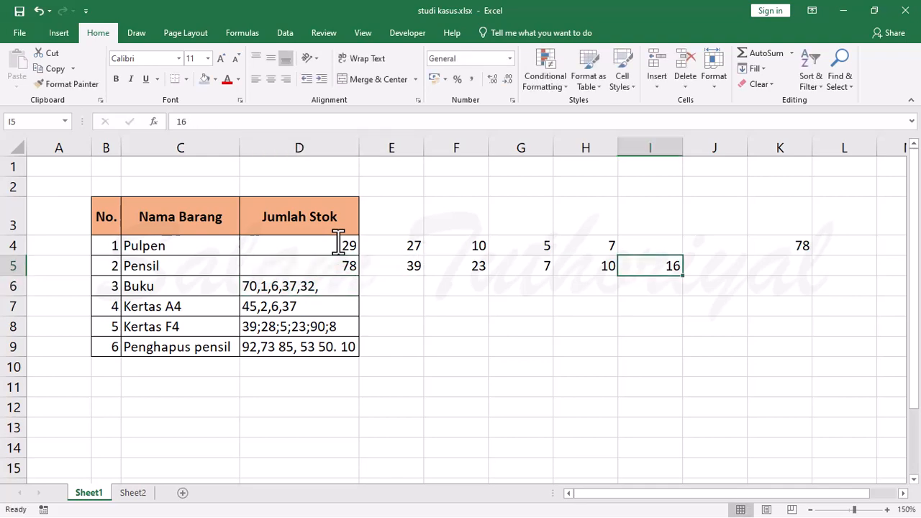
key(Right)
key(Right)
text(=sum()
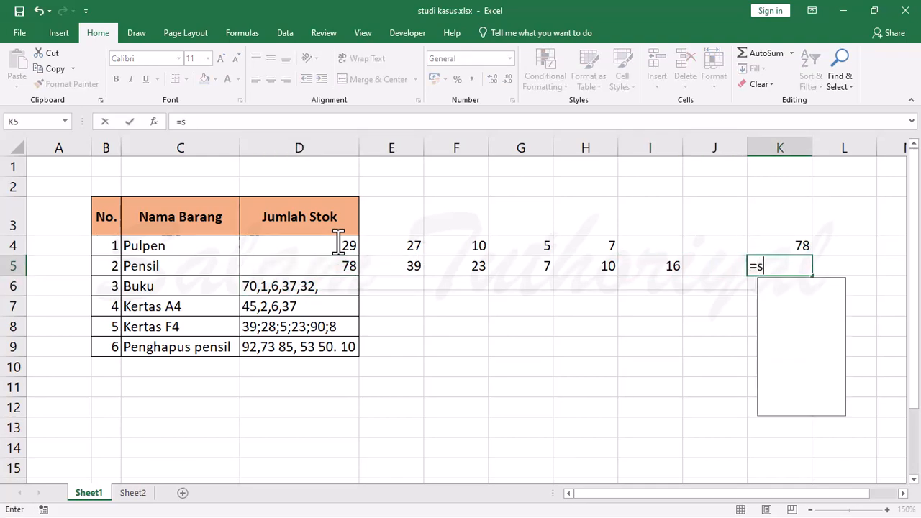
key(Left)
key(shift+Left)
key(shift+Left)
key(shift+Left)
key(shift+Left)
key(shift+Left)
key(shift+Left)
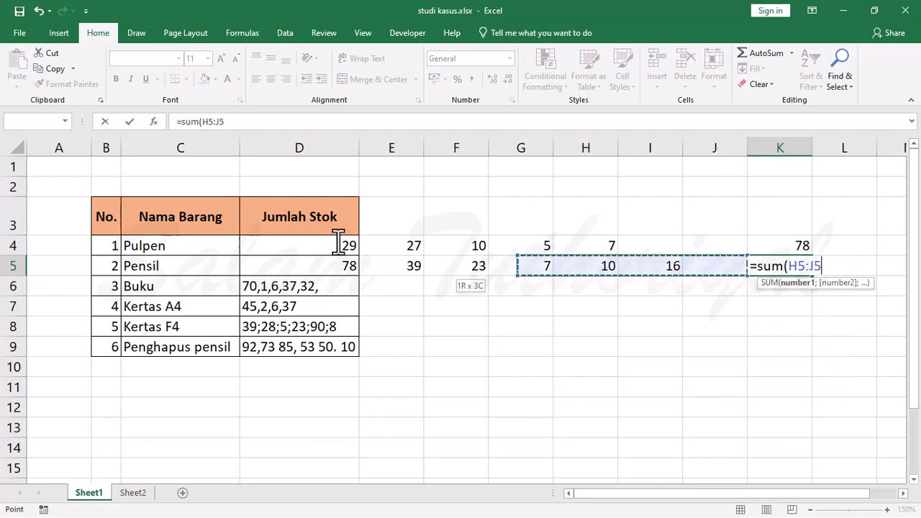
key(Return)
key(Up)
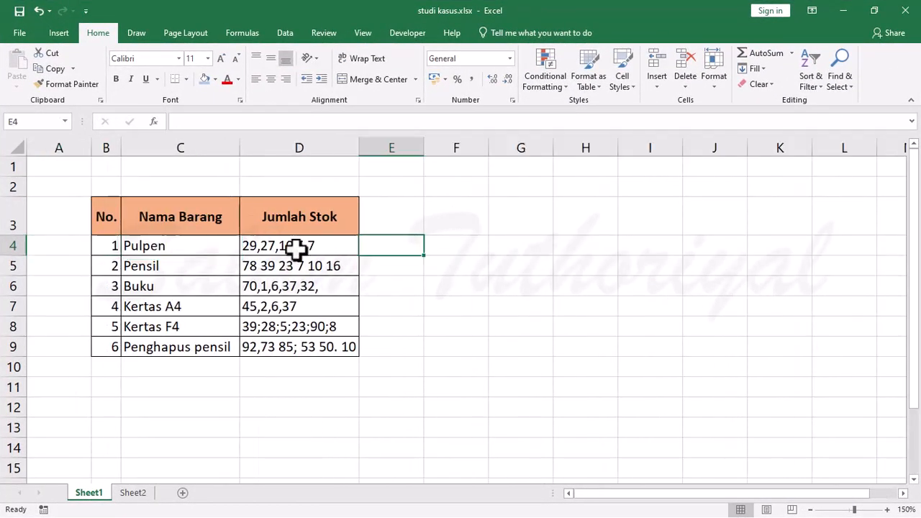
- Split the Pulpen stock entry in D4 with Text to Columns as delimited data, keeping Comma as the only delimiter
click(298, 248)
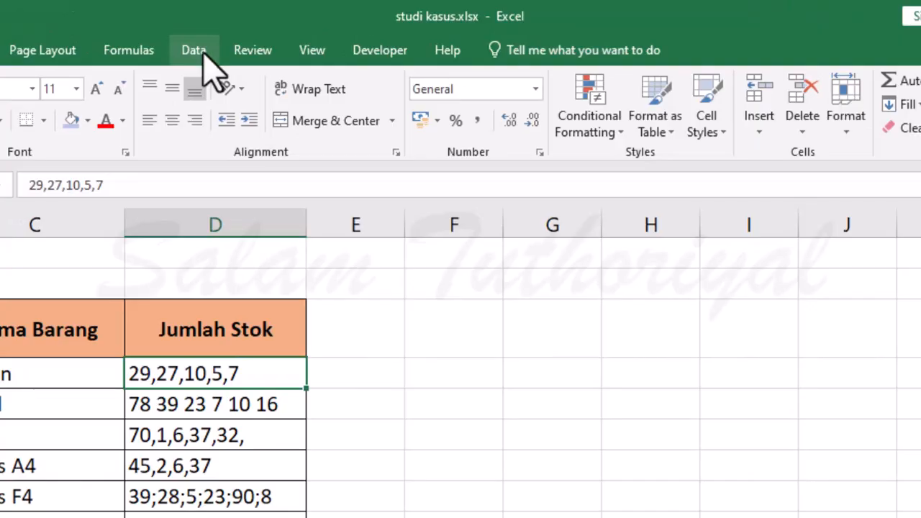
click(202, 56)
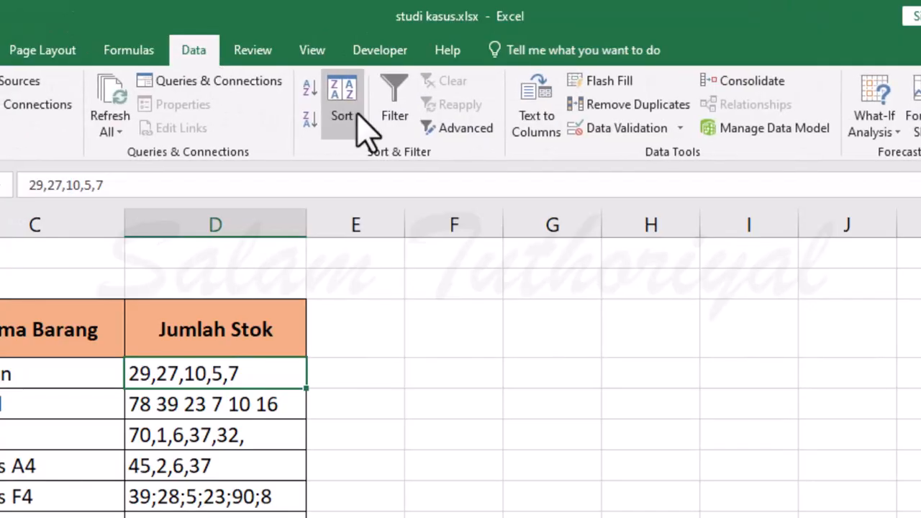
click(534, 121)
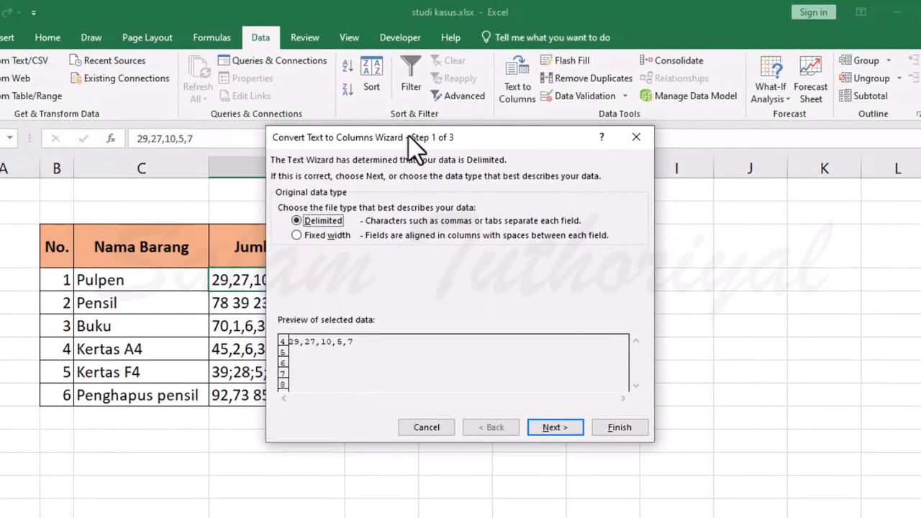
drag(408, 132, 593, 78)
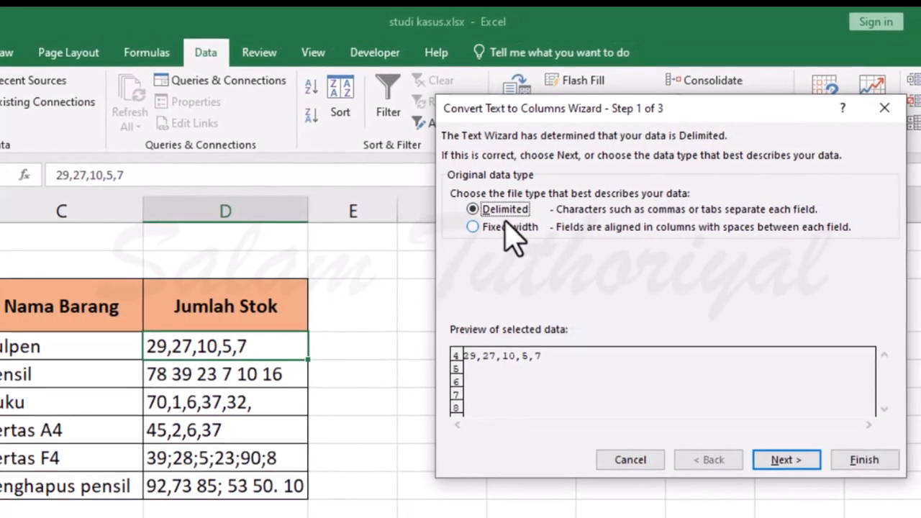
click(783, 466)
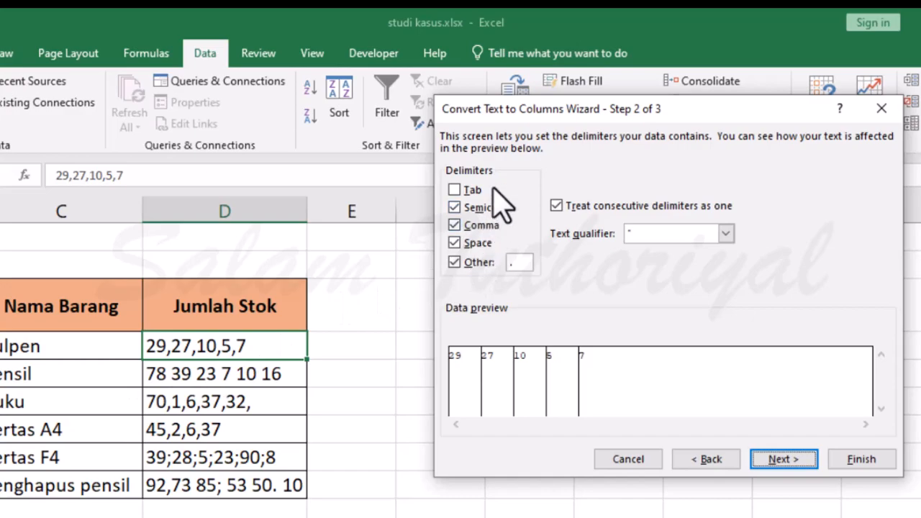
click(460, 210)
click(455, 209)
click(455, 243)
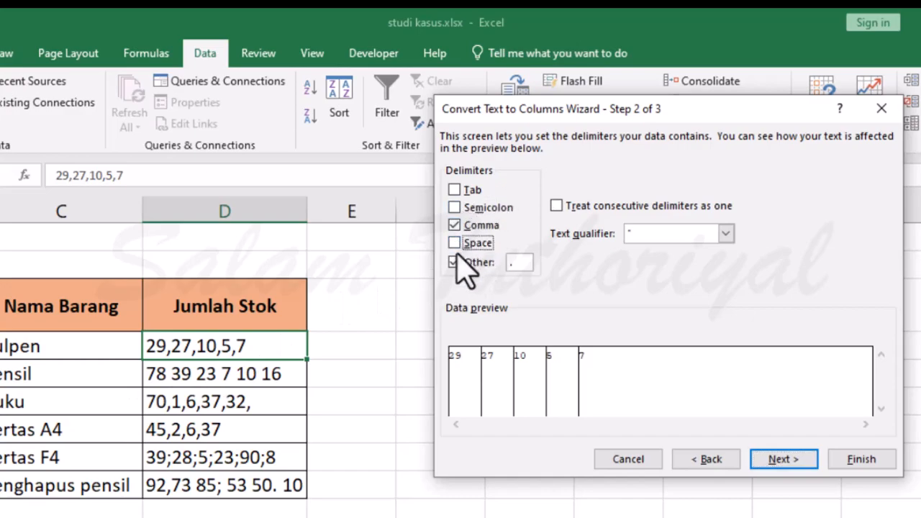
click(454, 263)
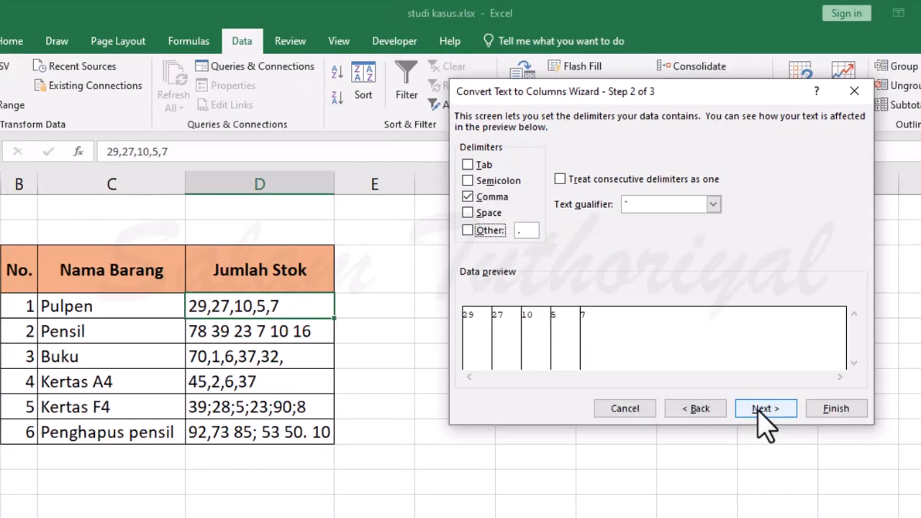
click(759, 416)
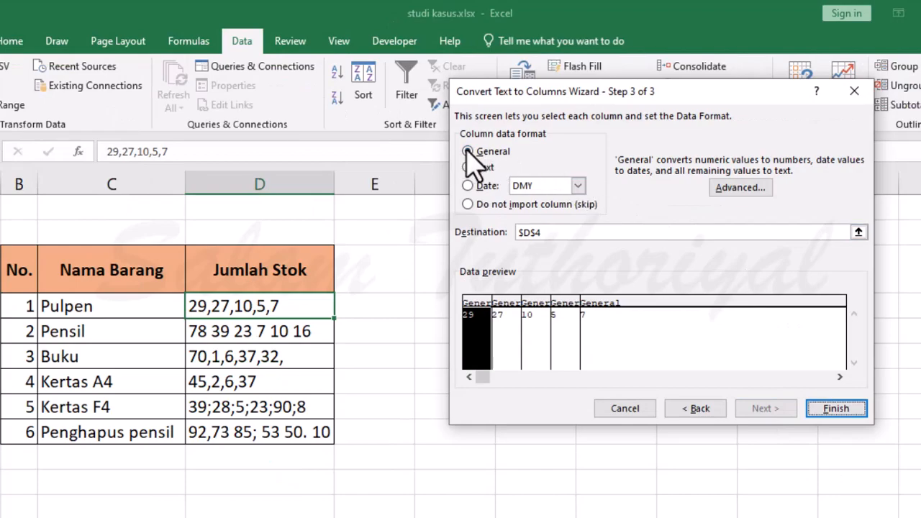
click(842, 414)
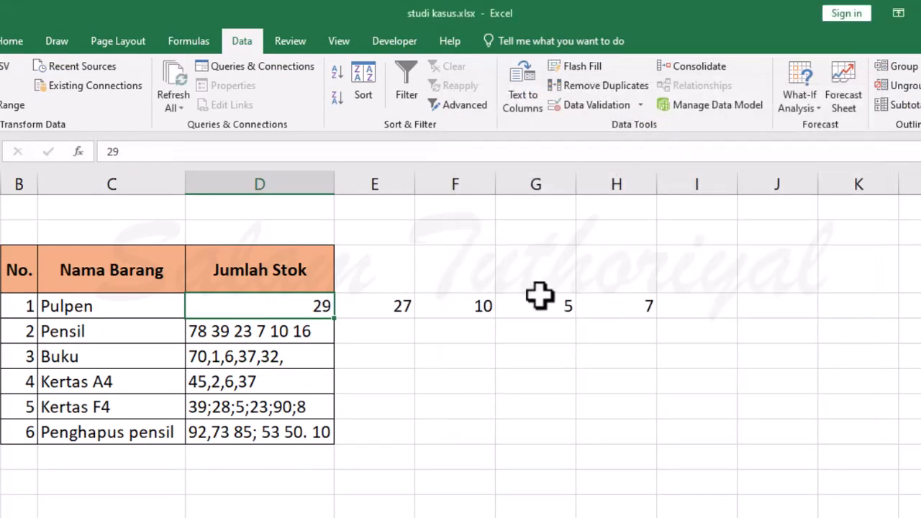
- Split the Pensil stock entry in D5 with Text to Columns as Delimited data, using Space as the only delimiter
click(295, 332)
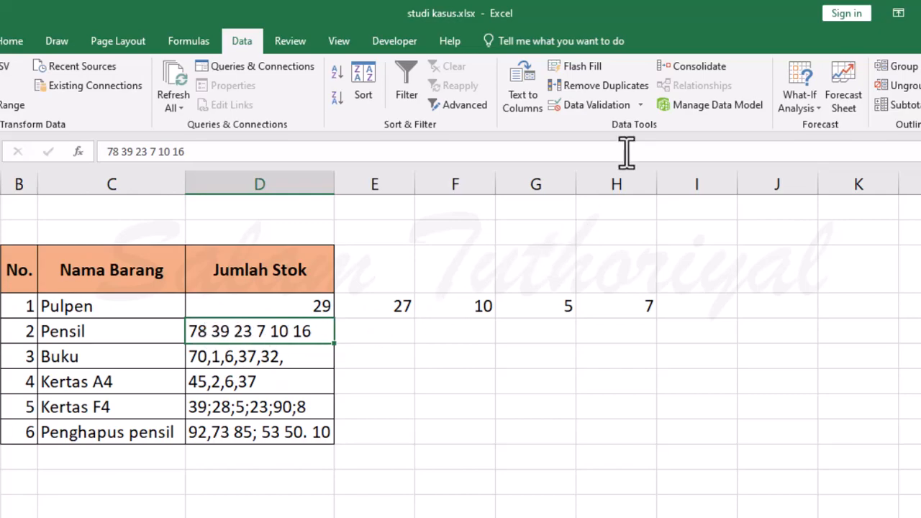
click(522, 96)
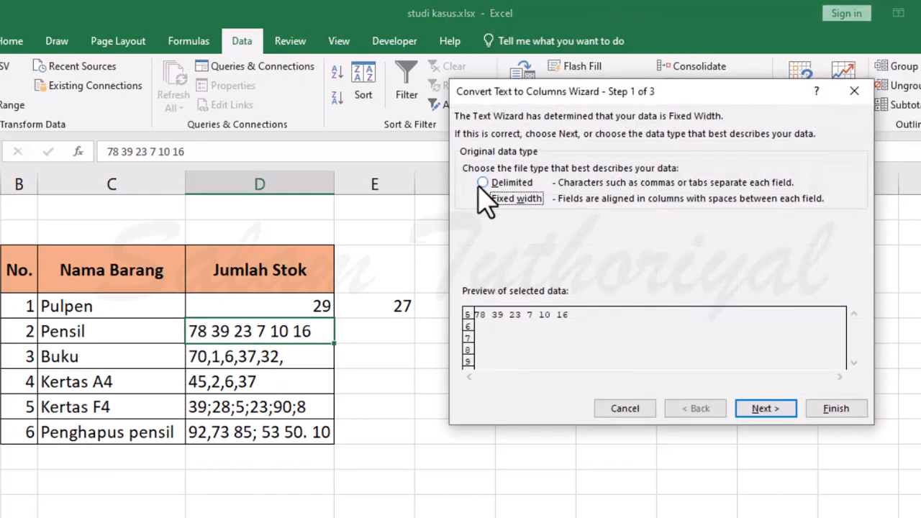
click(483, 182)
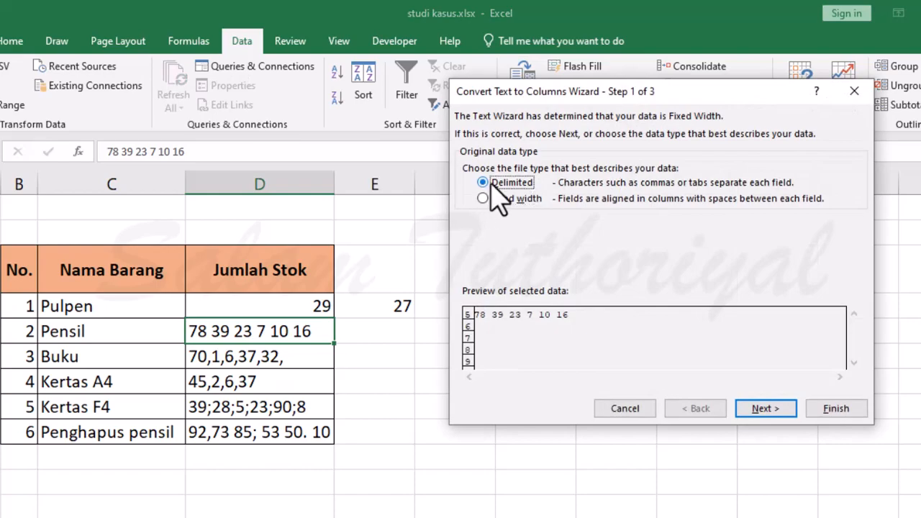
click(766, 409)
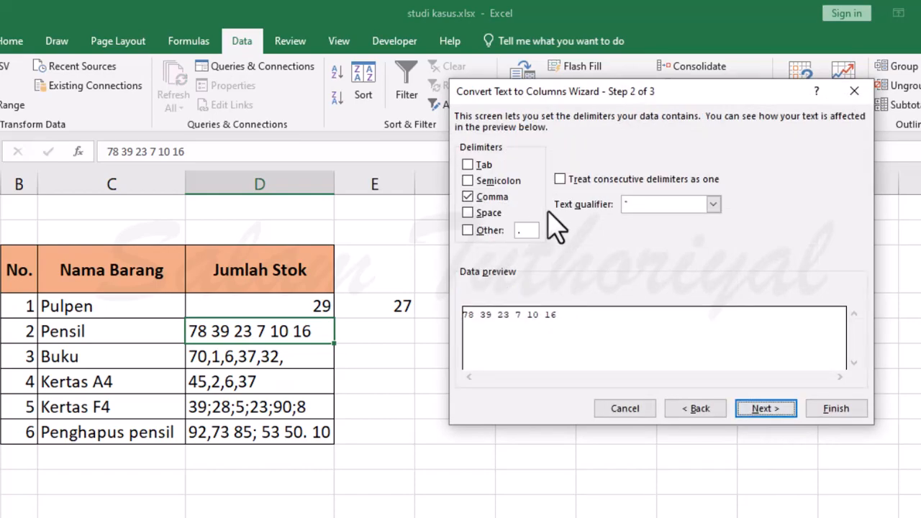
click(468, 213)
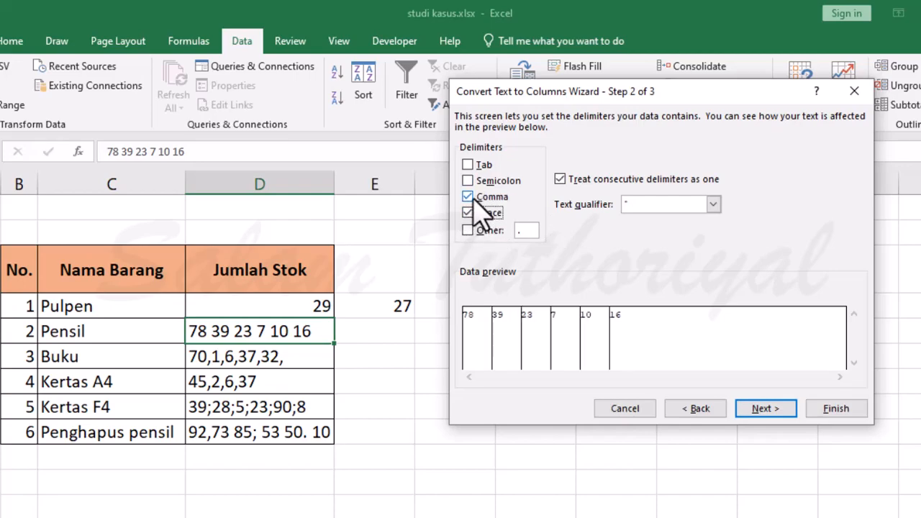
click(469, 196)
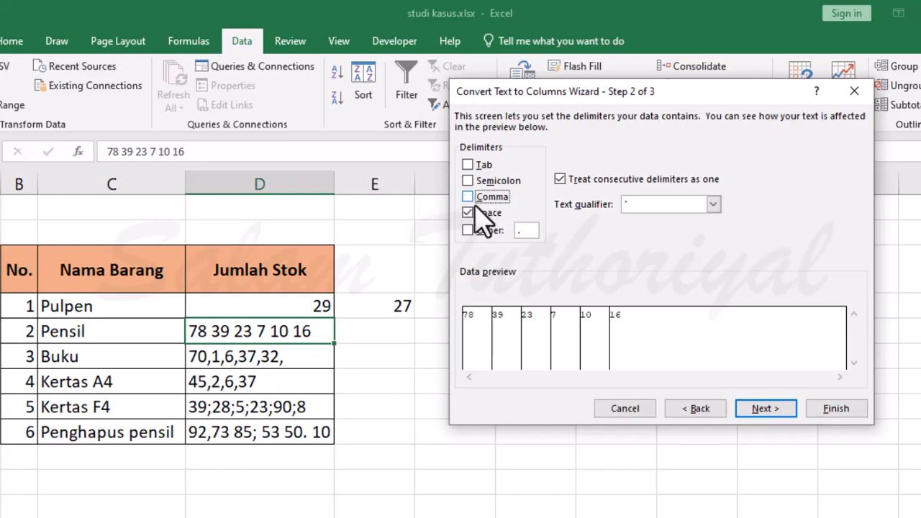
click(773, 415)
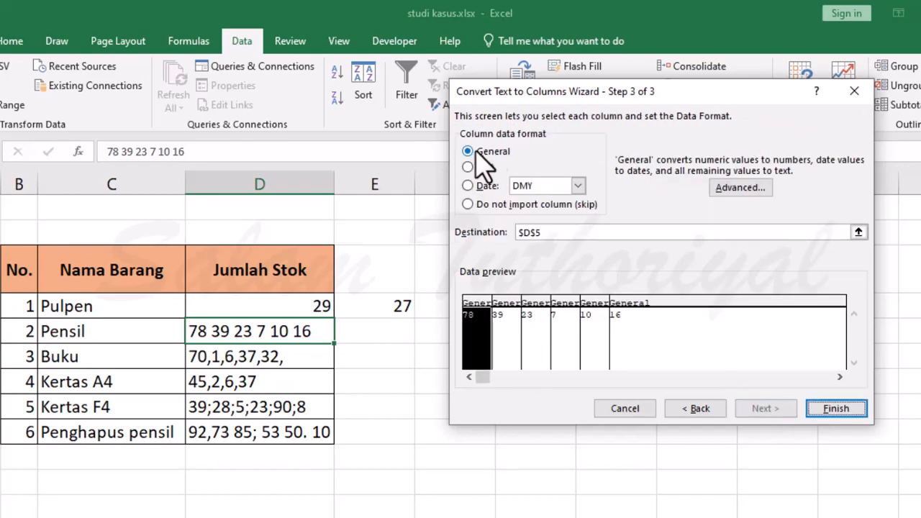
click(837, 416)
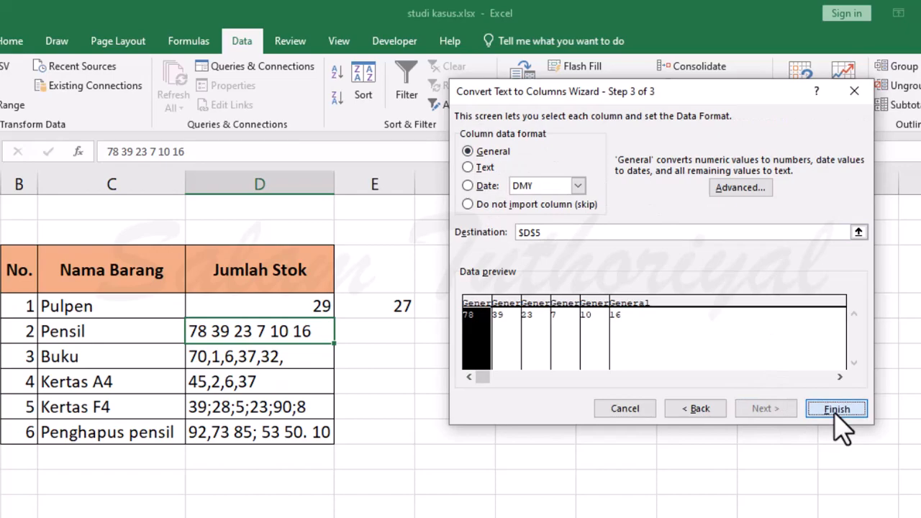
click(624, 387)
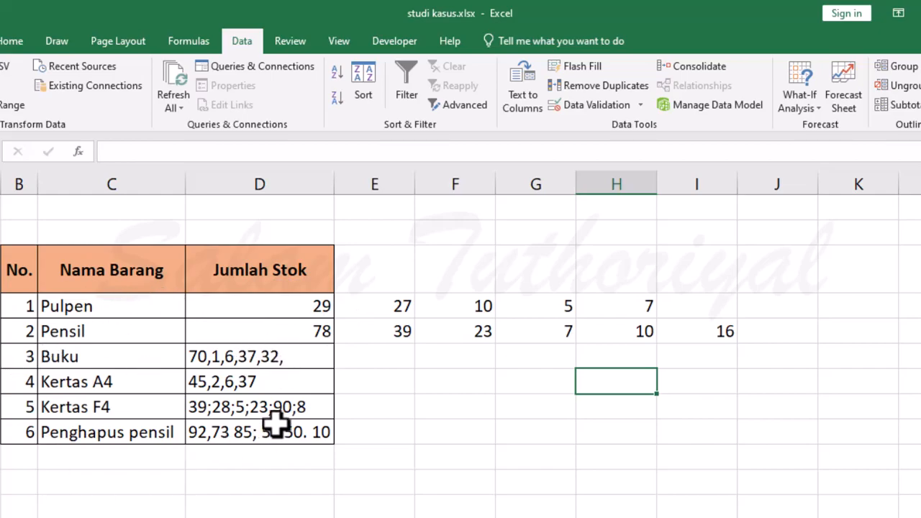
- Split the stock entries in D6:D9 with Text to Columns as Delimited data, using Semicolon, Comma, Space and a period as Other delimiter
drag(300, 358, 290, 428)
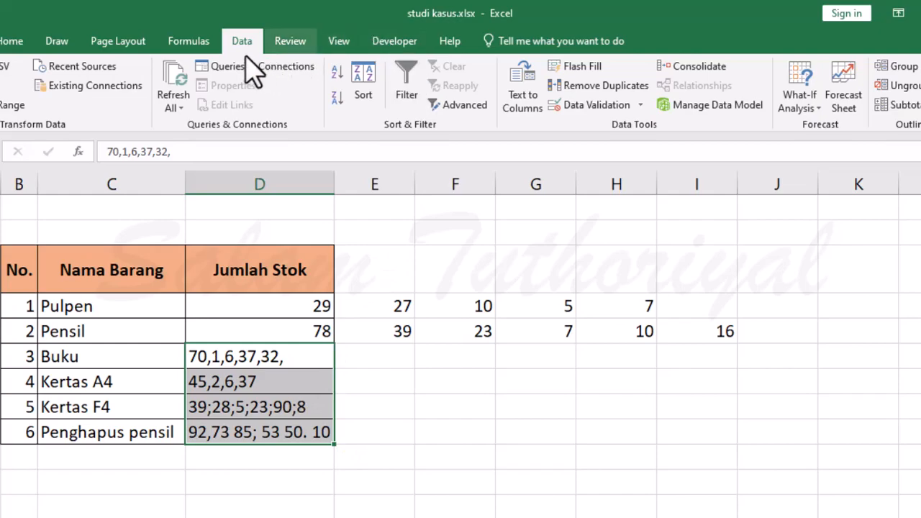
click(529, 105)
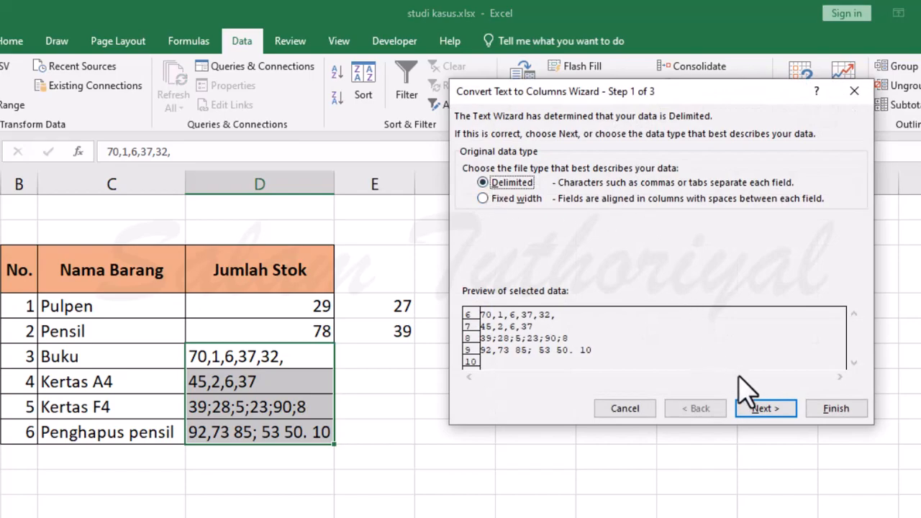
click(763, 411)
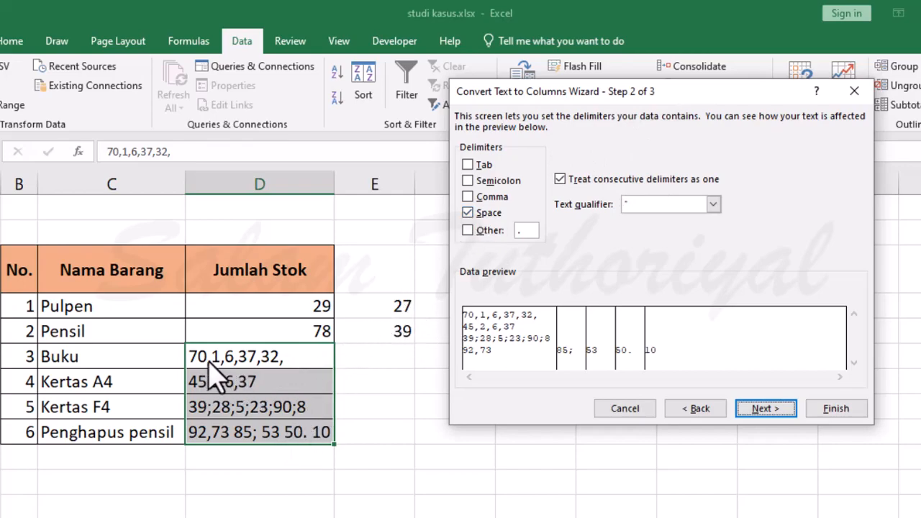
click(468, 197)
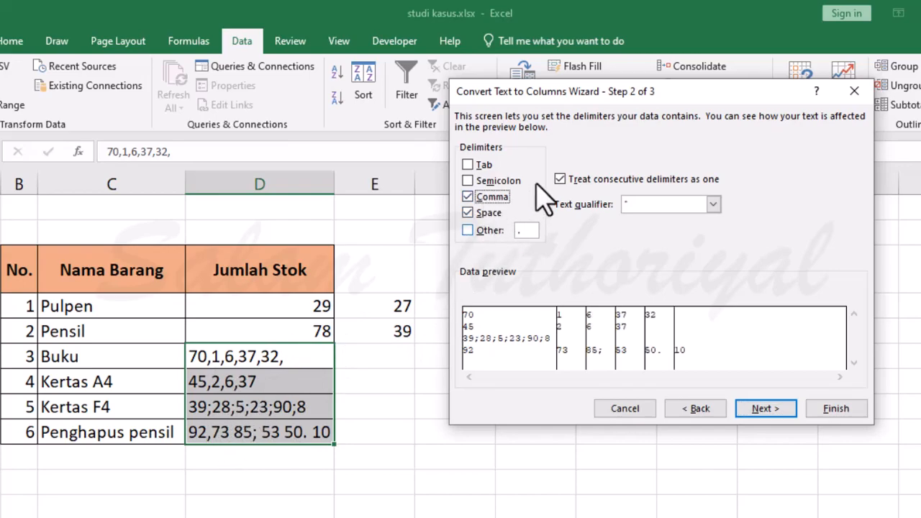
click(482, 181)
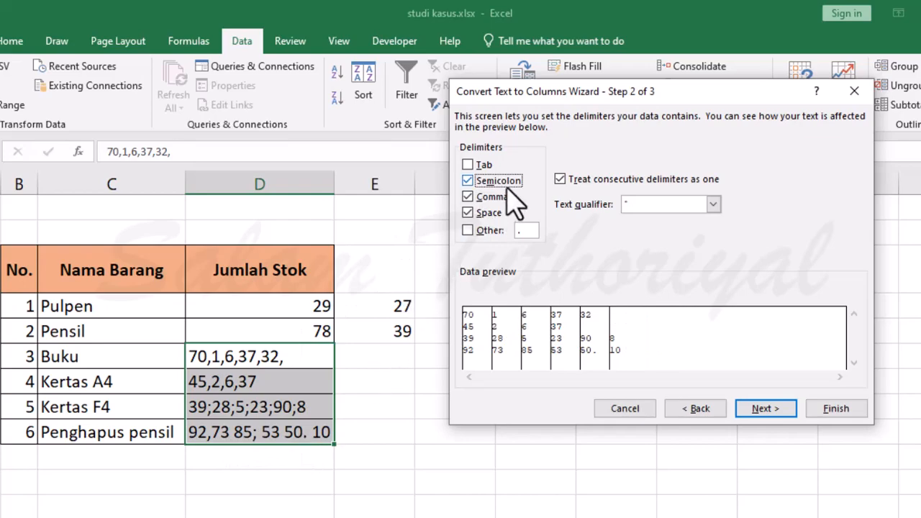
click(467, 230)
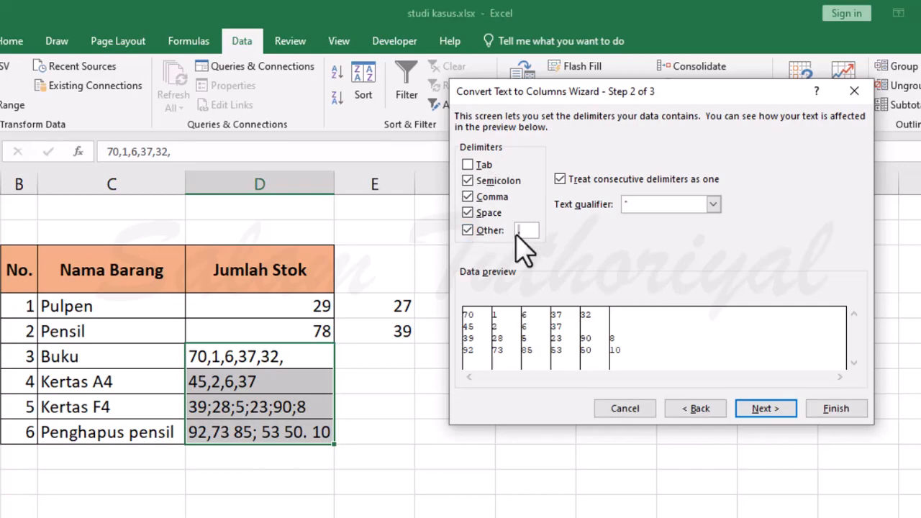
text(.)
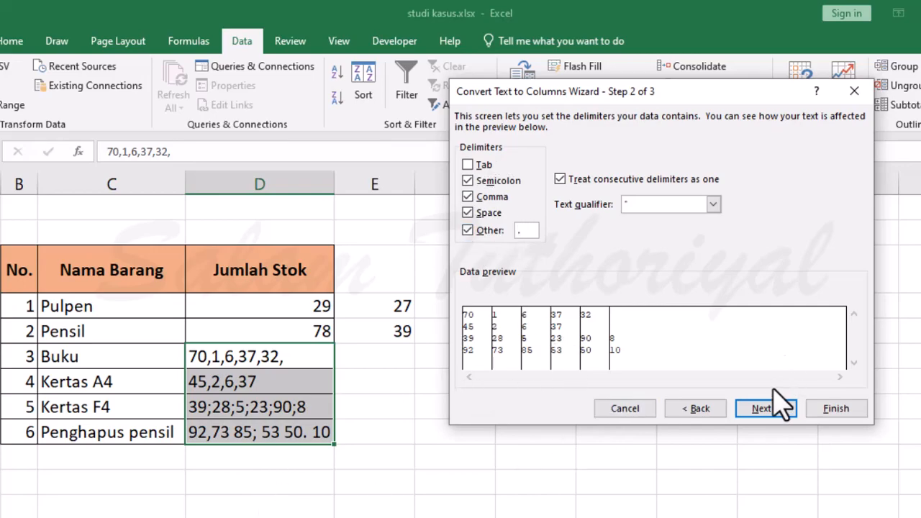
click(776, 408)
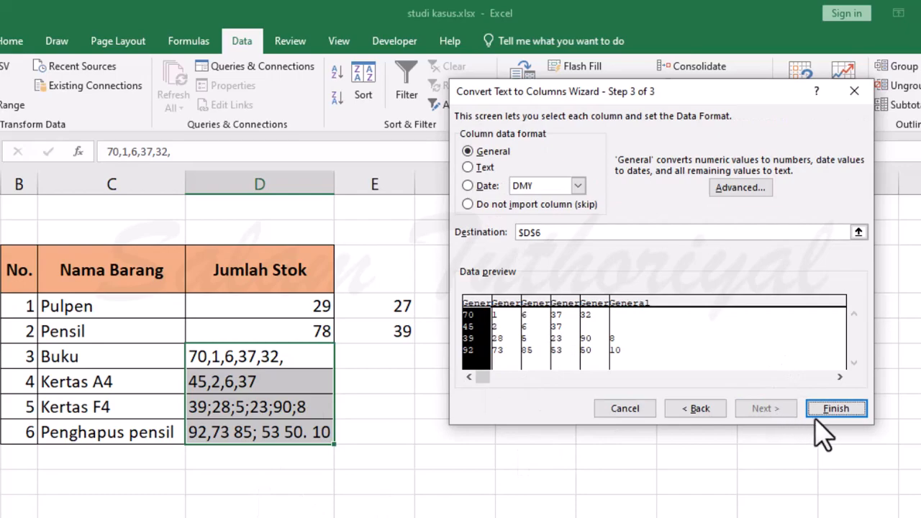
click(837, 409)
click(377, 500)
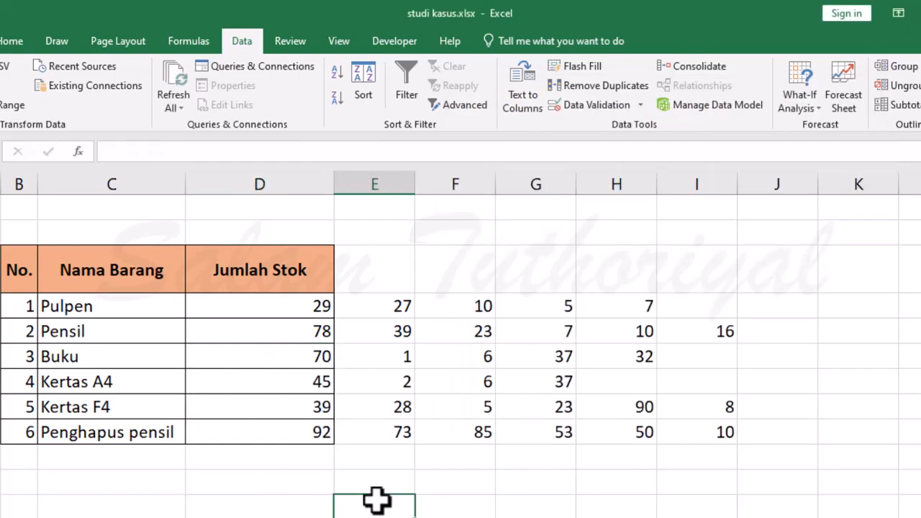
- Enter the heading Total in J3, above the empty column beside the split quantities
click(788, 306)
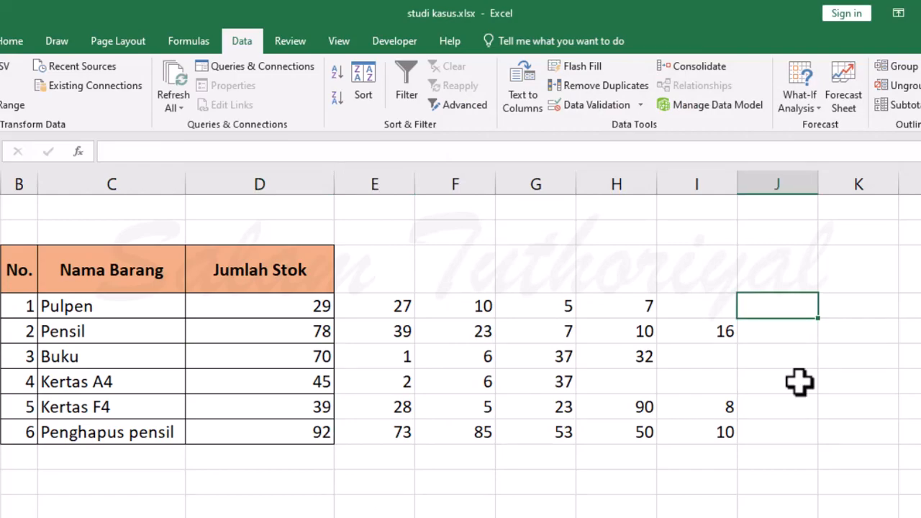
key(Up)
text(T)
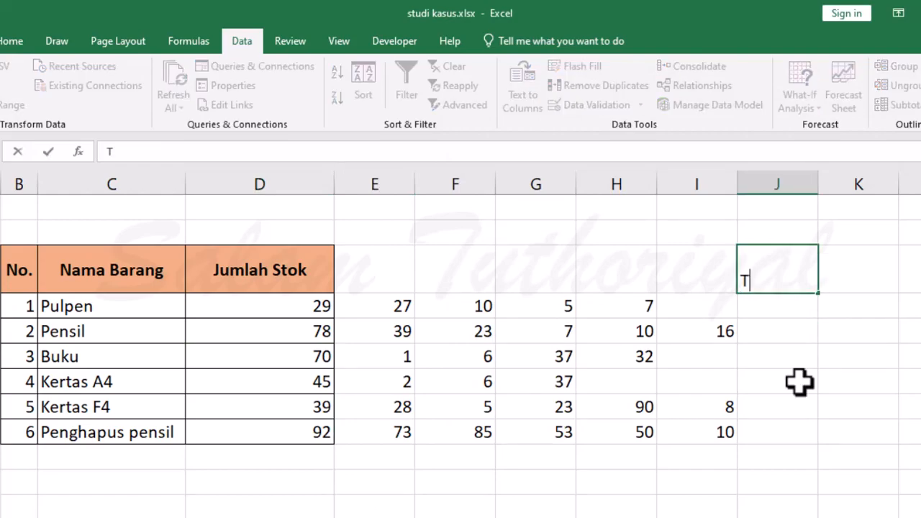
text(otal)
key(Return)
key(Down)
key(Up)
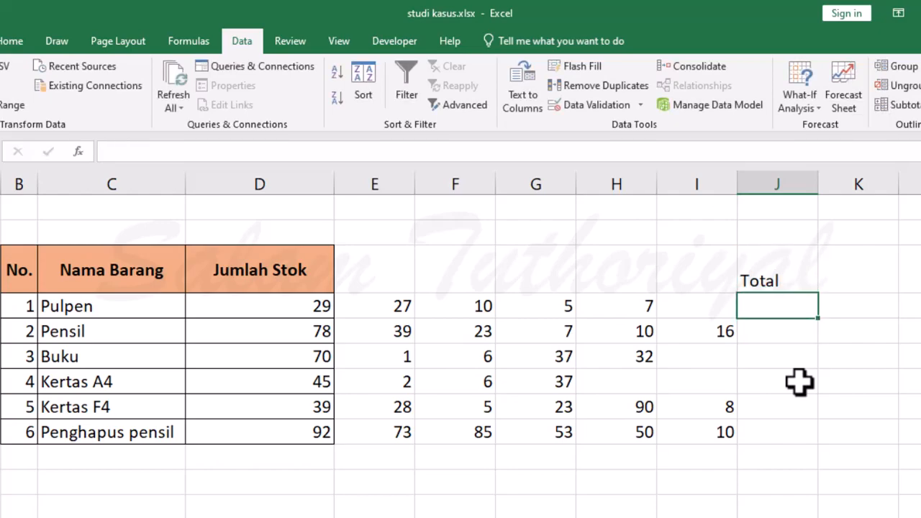
- Total the Pulpen quantities in J4 with the addition formula =H4+G4+F4+E4+D4
text(=)
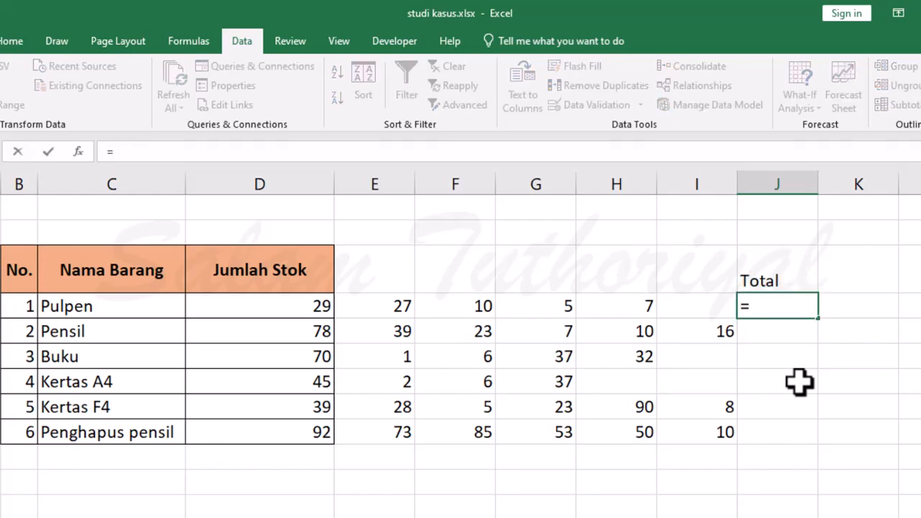
click(648, 306)
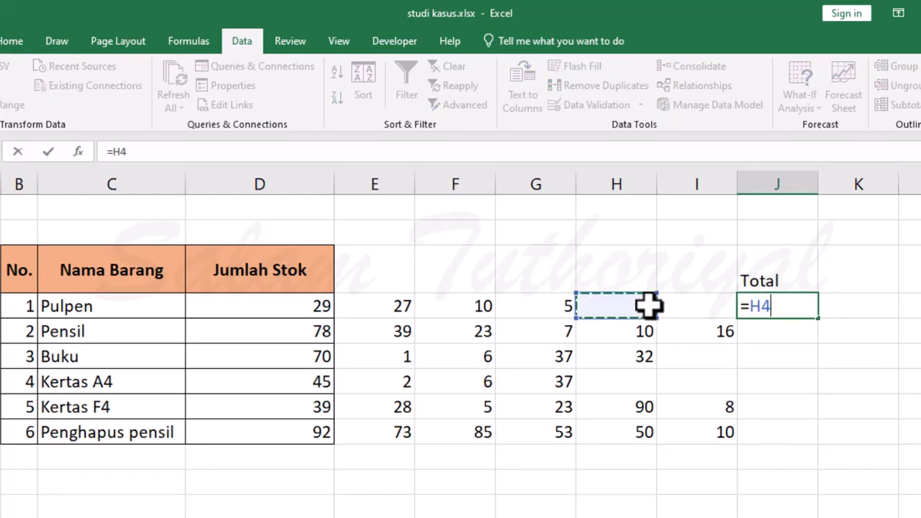
text(+)
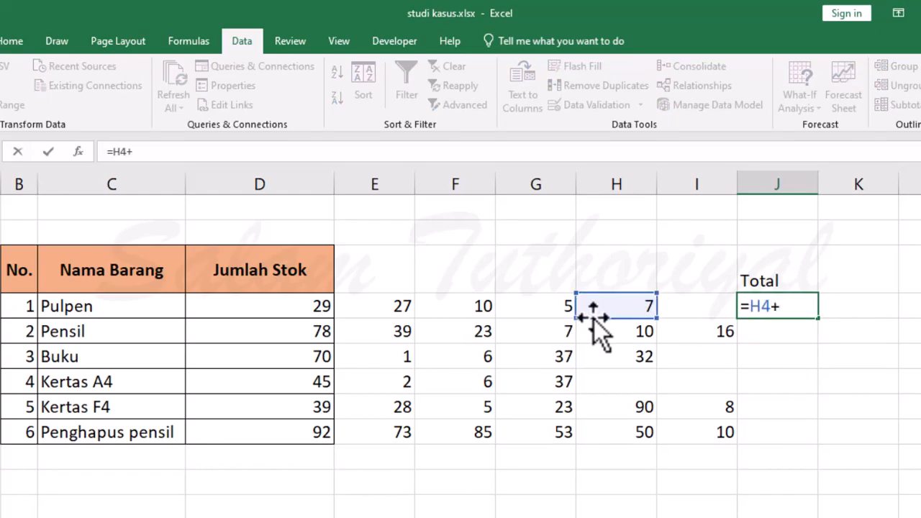
click(547, 308)
text(+)
click(468, 311)
text(+)
click(388, 310)
text(+)
click(314, 311)
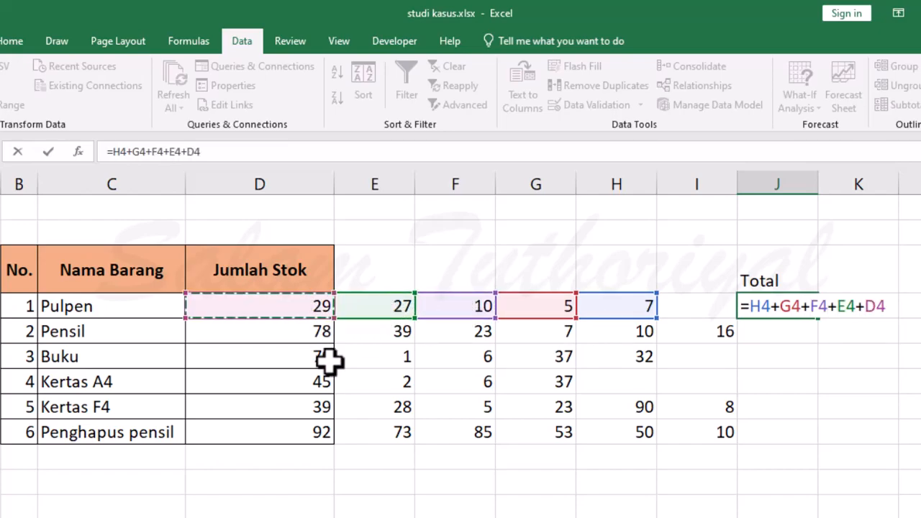
text(+)
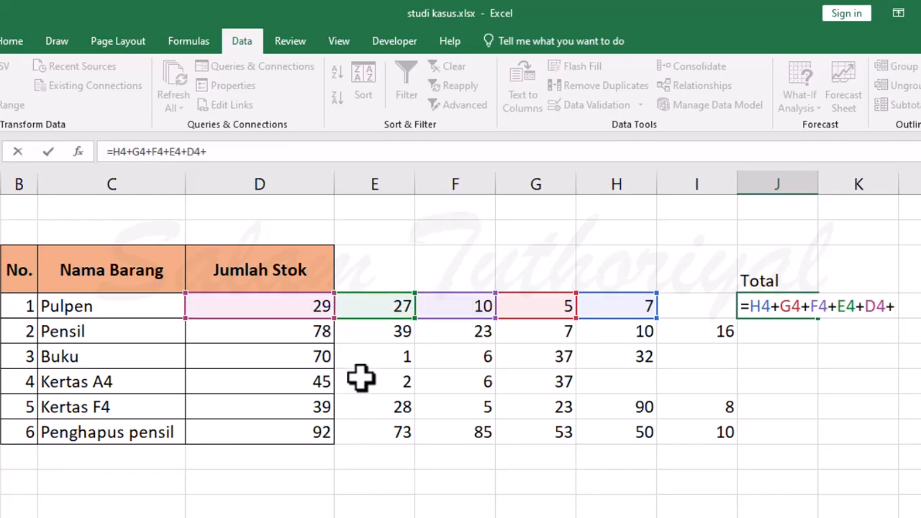
key(Return)
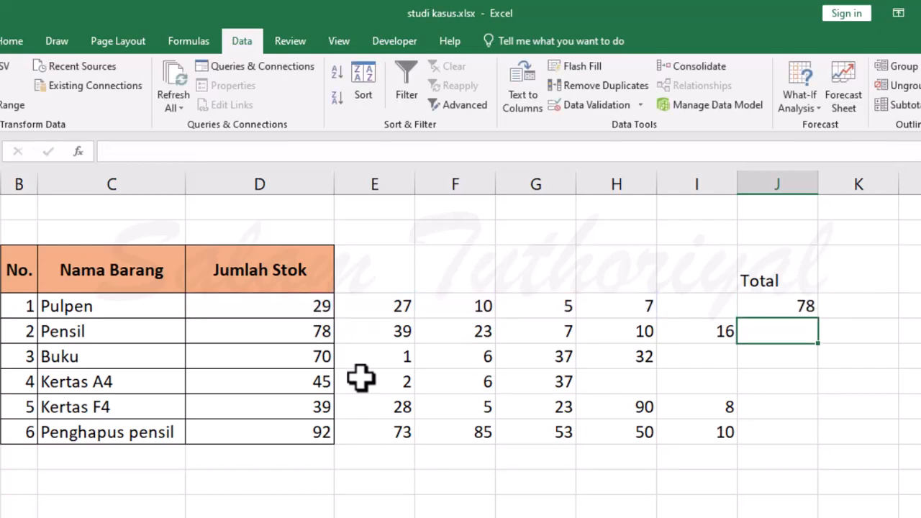
- Total the Pensil quantities in J5 with a SUM of D5:I5
text(=sum)
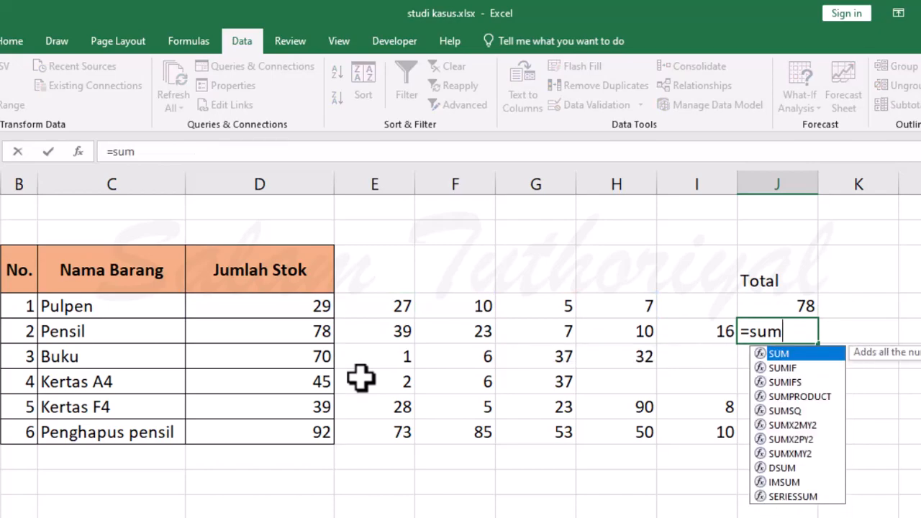
text(()
key(Left)
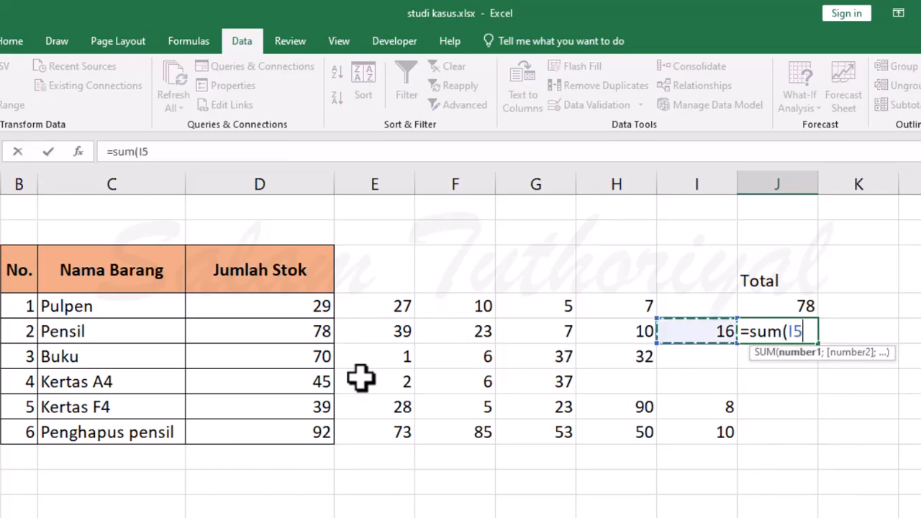
key(shift+Left)
key(shift+Left)
key(shift+Left)
key(shift+Left)
key(shift+Left)
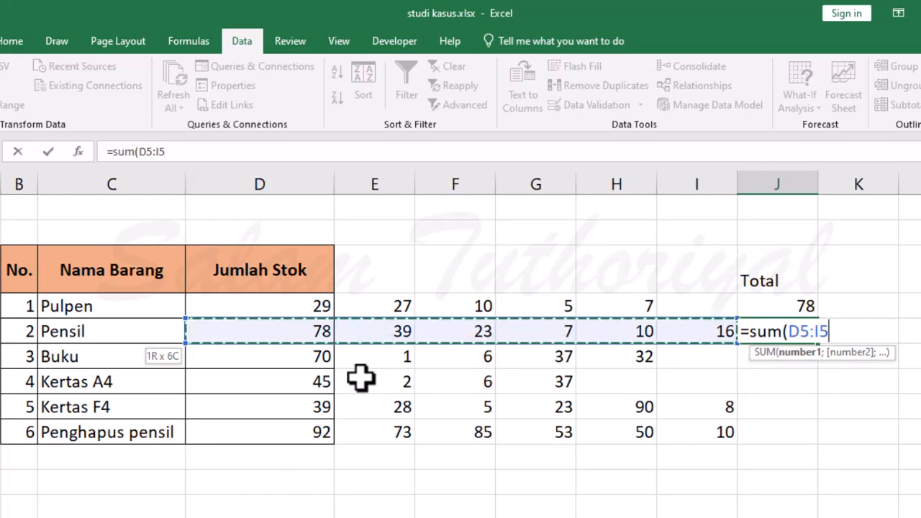
key(Return)
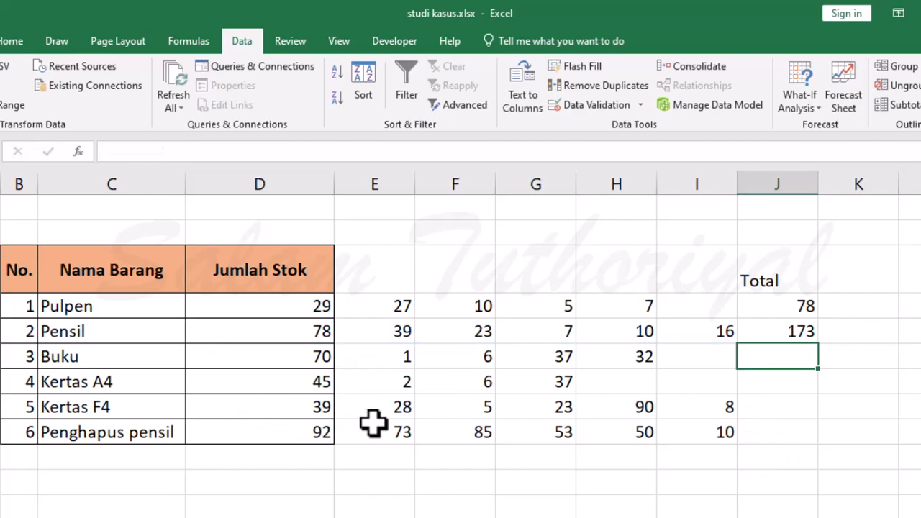
- Clear the formulas in J4:J5 and fill J4:J9 with row totals using AutoSum on the range D4:J9
click(303, 308)
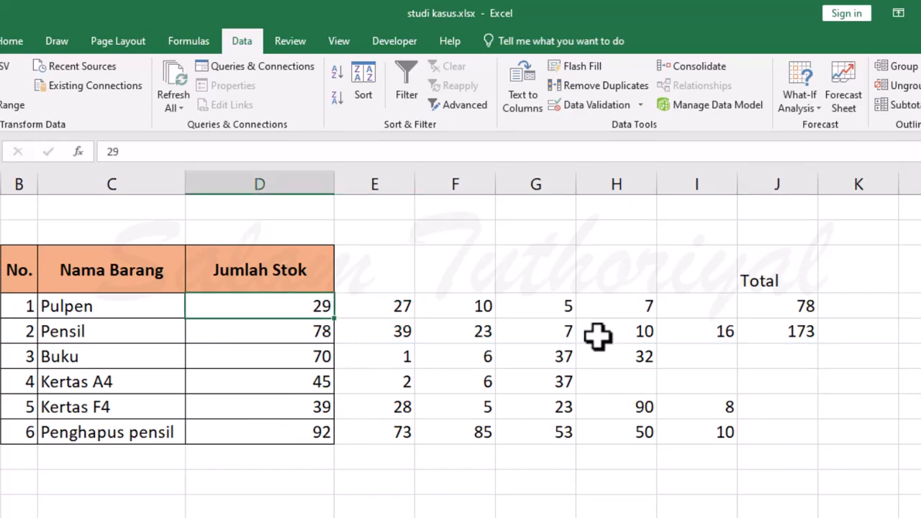
drag(797, 308, 802, 330)
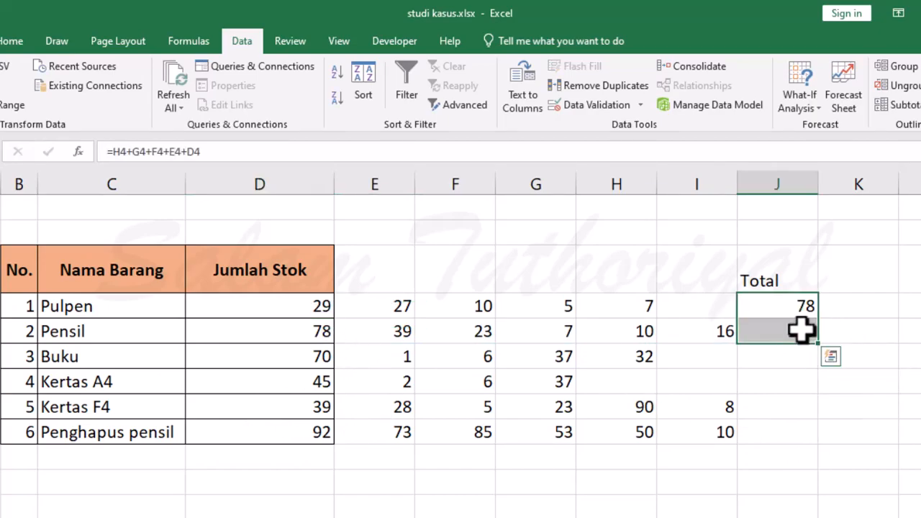
drag(237, 303, 754, 425)
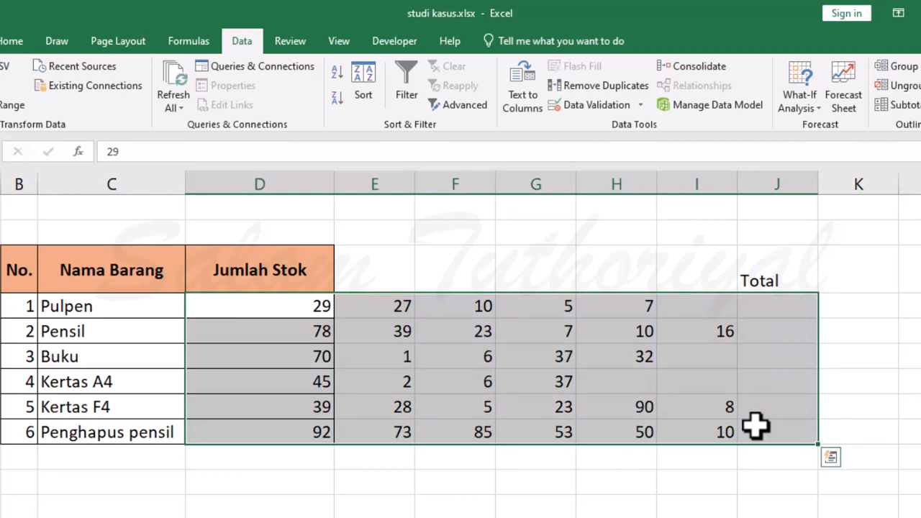
key(alt)
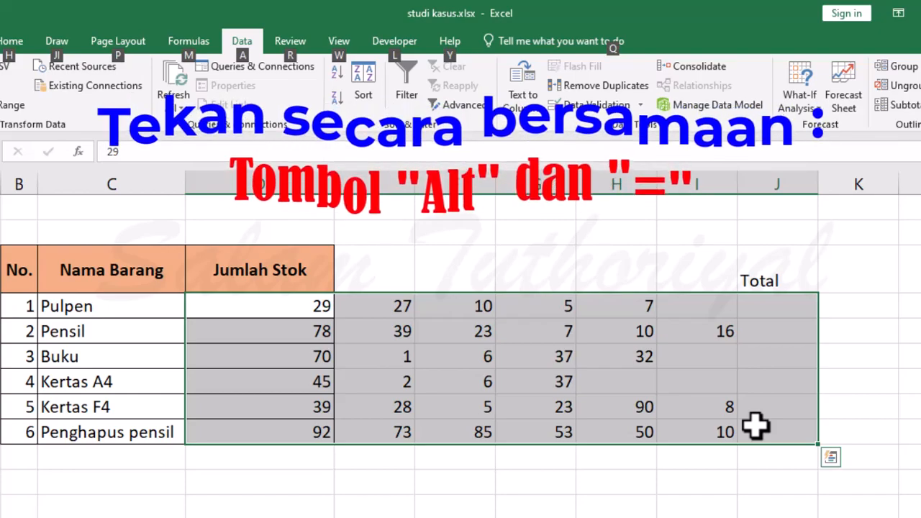
key(alt+equal)
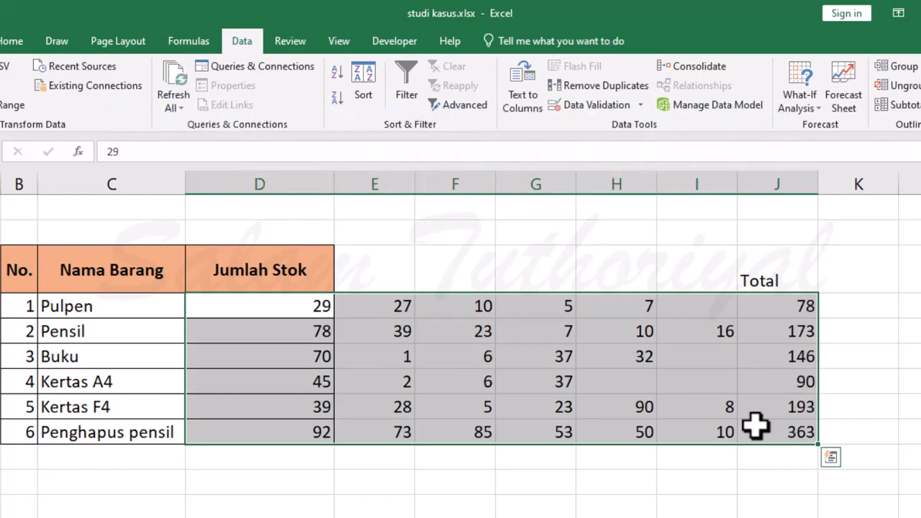
click(765, 457)
- Shade the Total values in J4:J9 with a light blue fill
drag(785, 305, 799, 396)
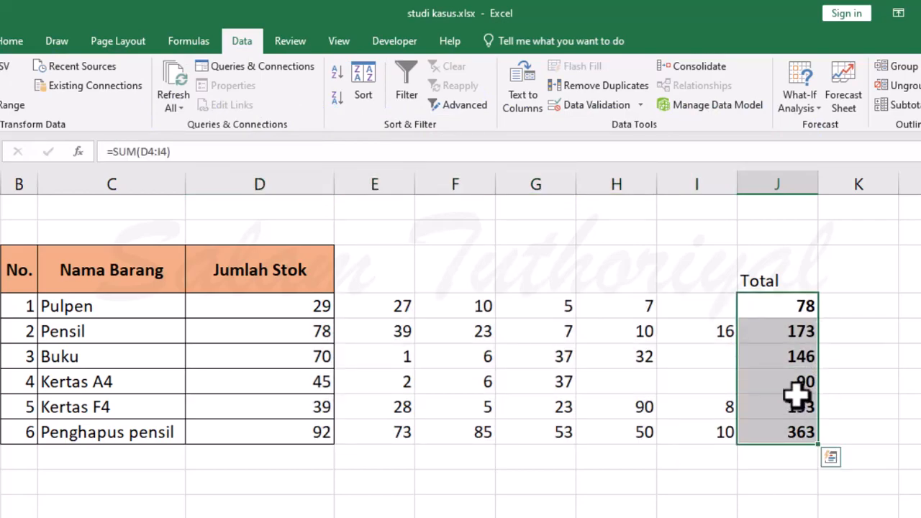
click(11, 41)
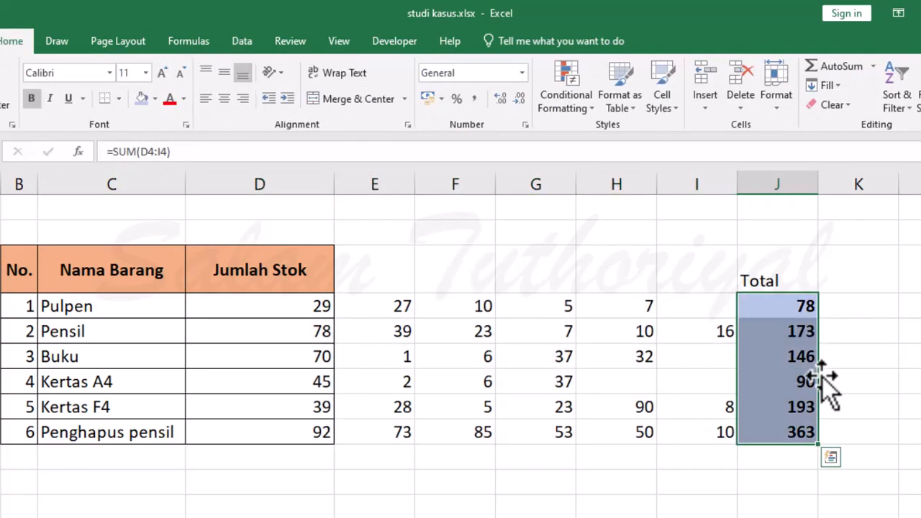
- Copy the header and border formatting of D3:D9 onto E3:J9 with Format Painter
drag(260, 270, 260, 432)
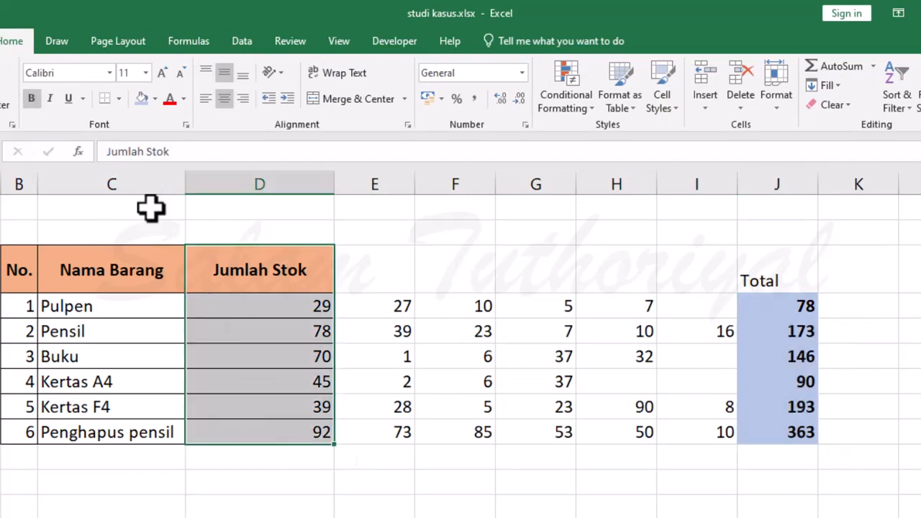
click(5, 101)
mouse_move(360, 262)
mouse_down()
mouse_move(689, 325)
mouse_move(710, 350)
mouse_move(699, 372)
mouse_move(773, 430)
mouse_up()
- Reapply the light blue fill to the row totals in J4:J9
drag(763, 311, 761, 432)
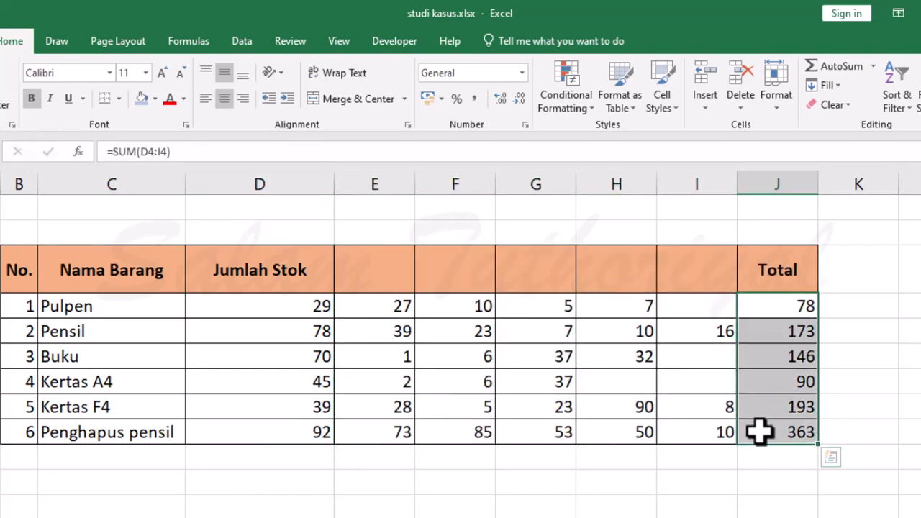
click(144, 100)
click(521, 502)
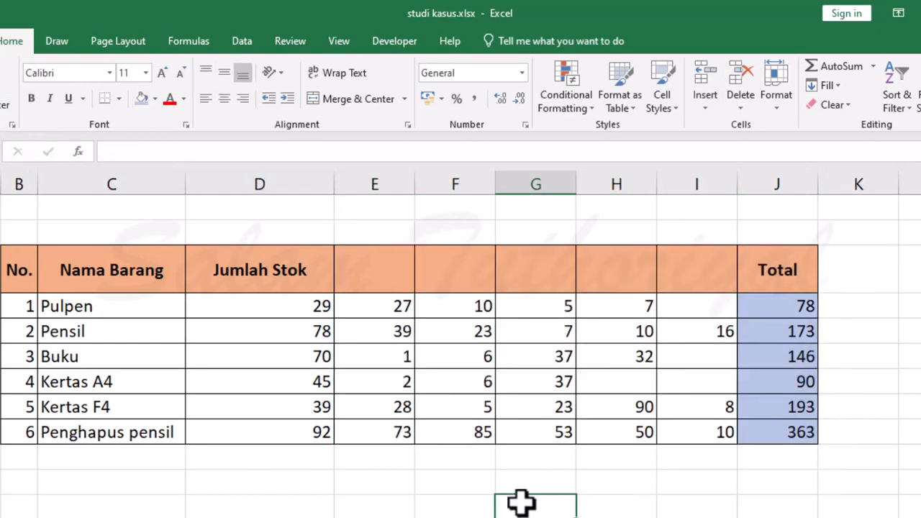